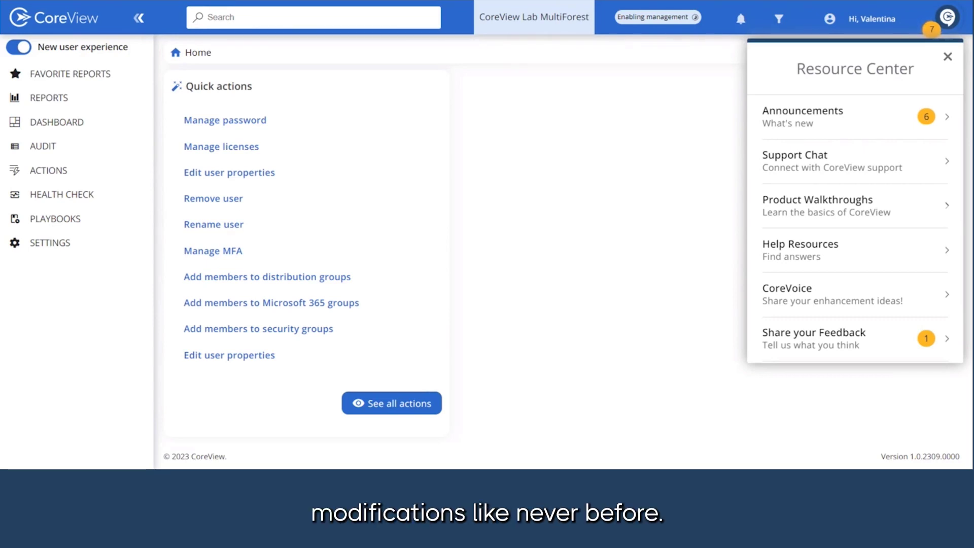
# - Close the Resource Center panel and reopen it from the top-right icon
pyautogui.click(946, 21)
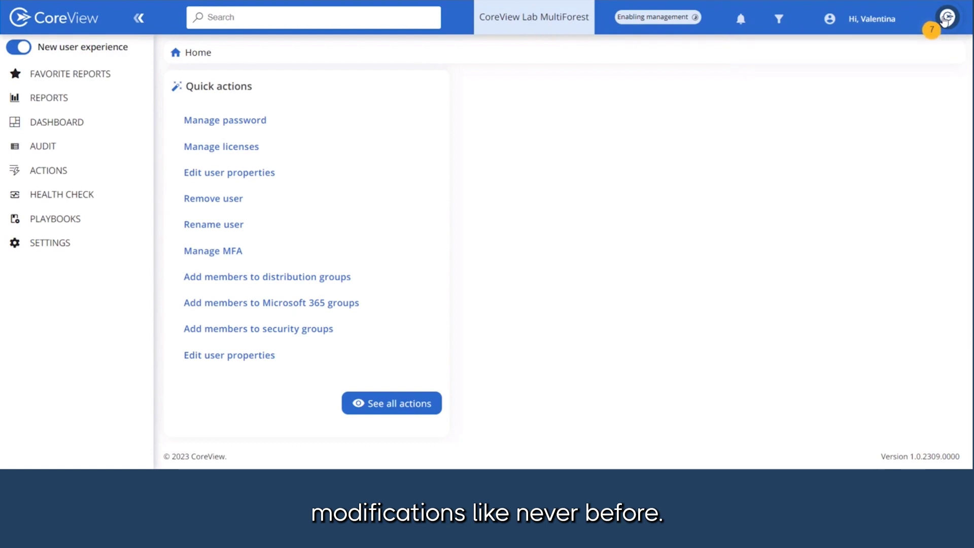
pyautogui.click(946, 20)
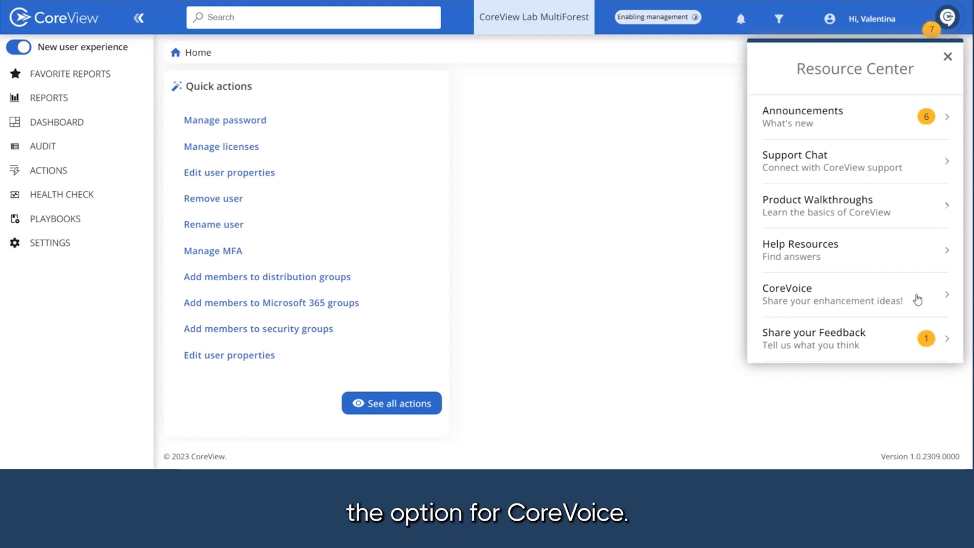
# - Open CoreVoice from the Resource Center options
pyautogui.click(917, 299)
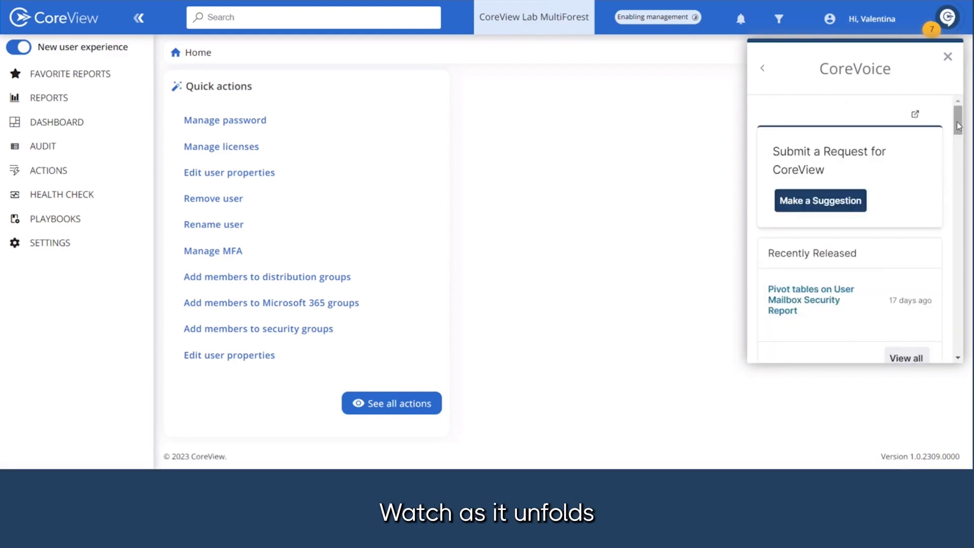
pyautogui.moveTo(957, 124); pyautogui.dragTo(958, 137)
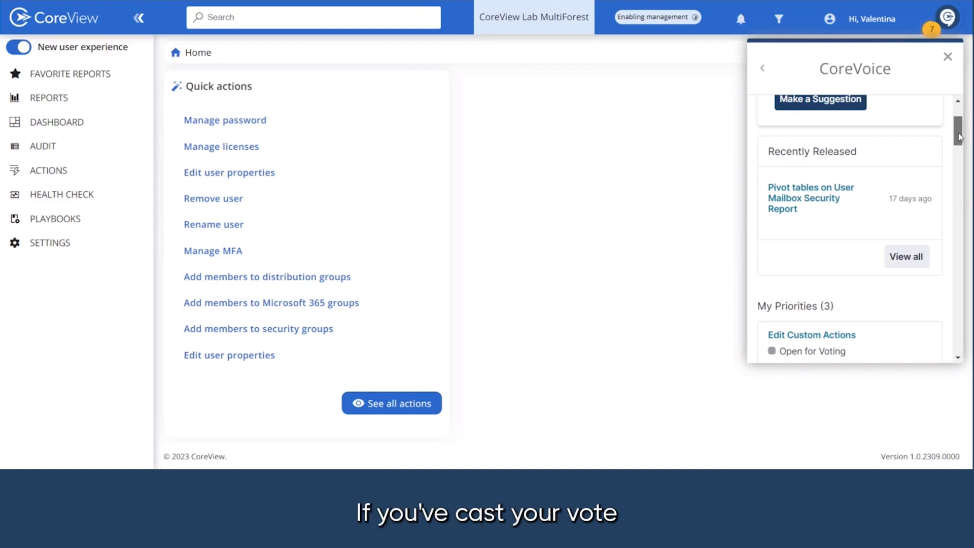
pyautogui.moveTo(958, 136); pyautogui.dragTo(958, 146)
pyautogui.scroll(-1, 939, 155)
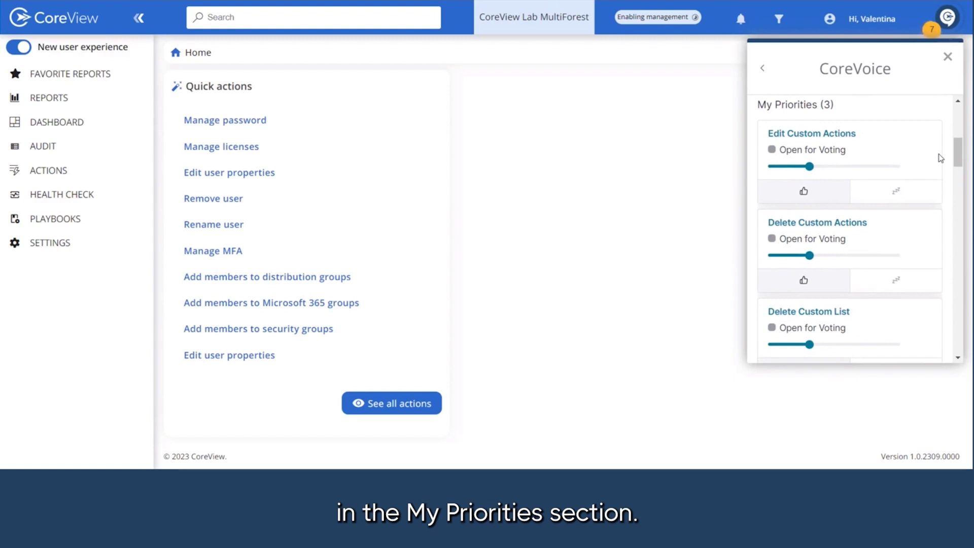
pyautogui.scroll(-1, 939, 157)
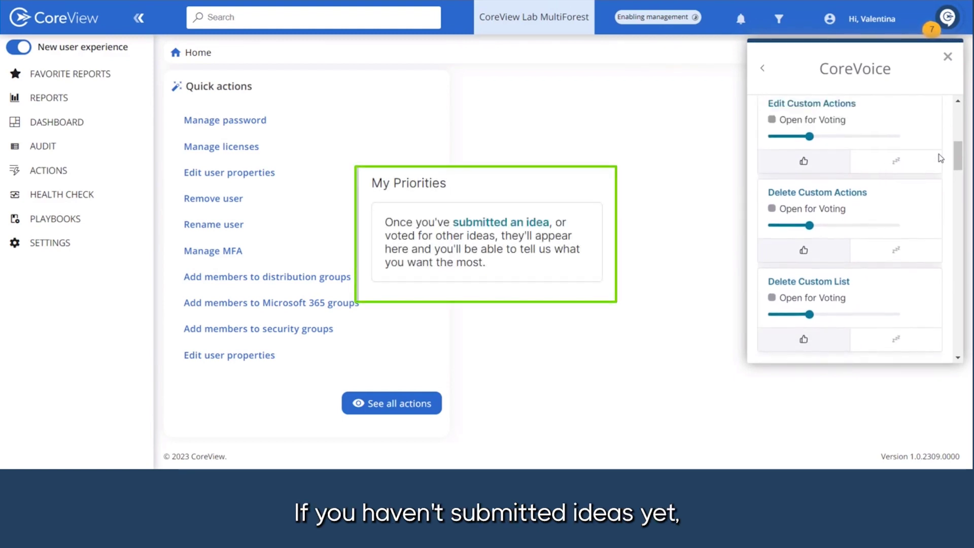
pyautogui.scroll(1, 940, 157)
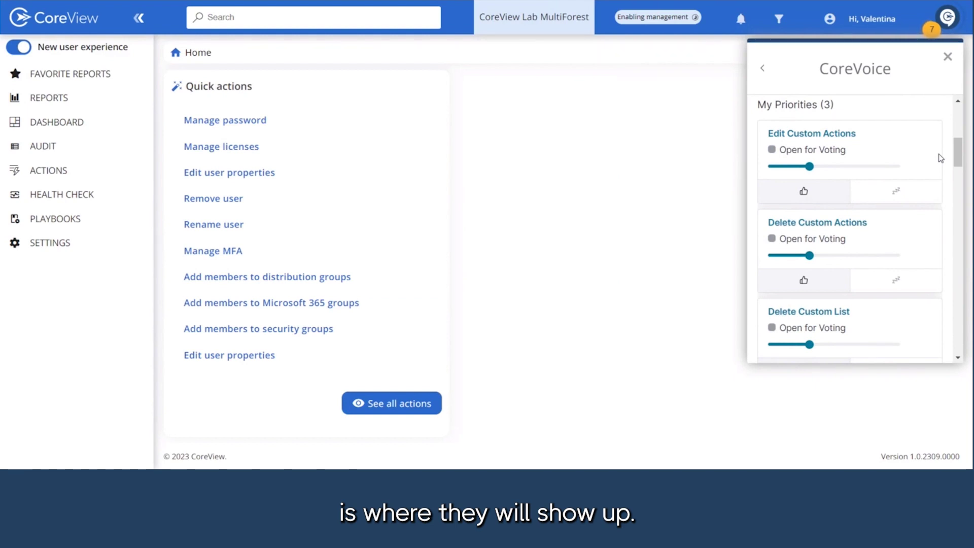
pyautogui.scroll(-5, 940, 157)
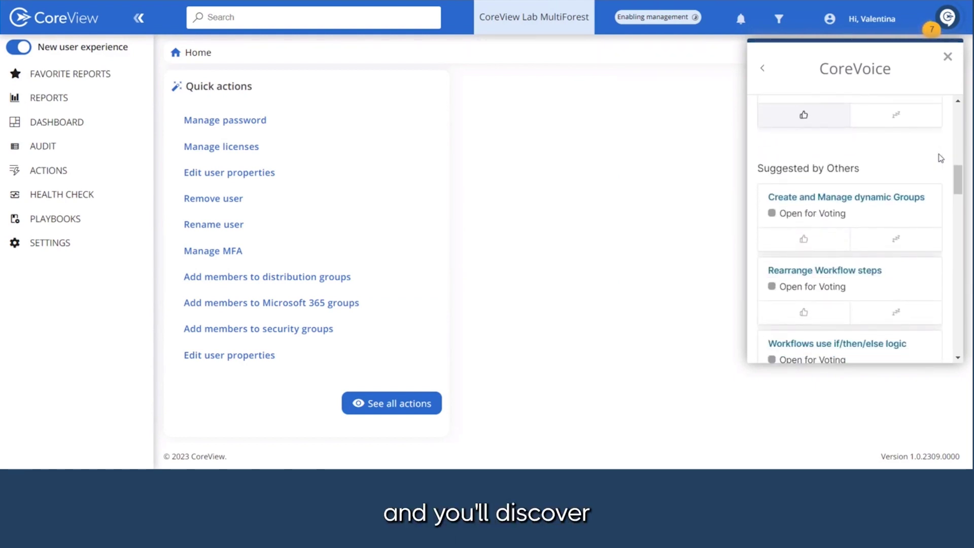
pyautogui.scroll(-3, 940, 157)
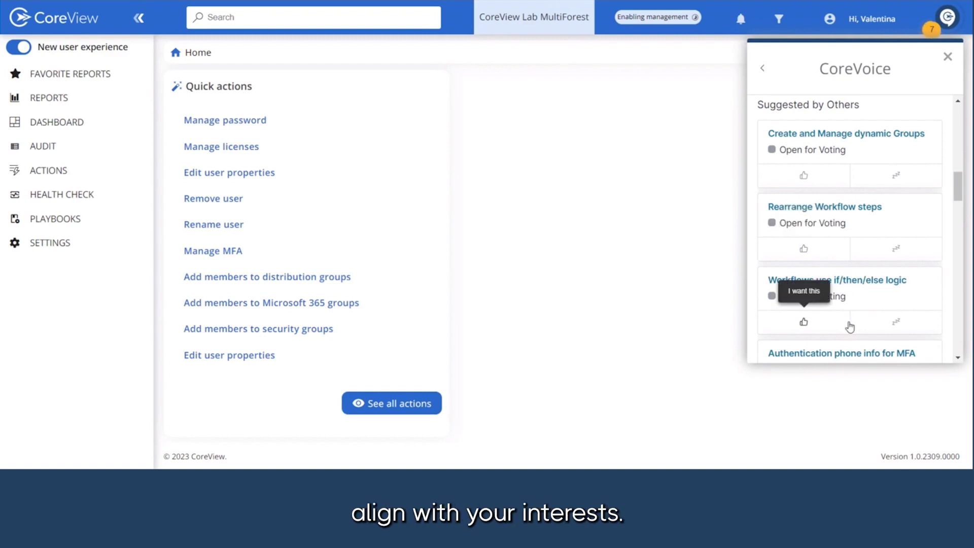
# - Upvote Create and Manage dynamic Groups and Rearrange Workflow steps, and retract the Edit Custom Actions vote
pyautogui.click(808, 176)
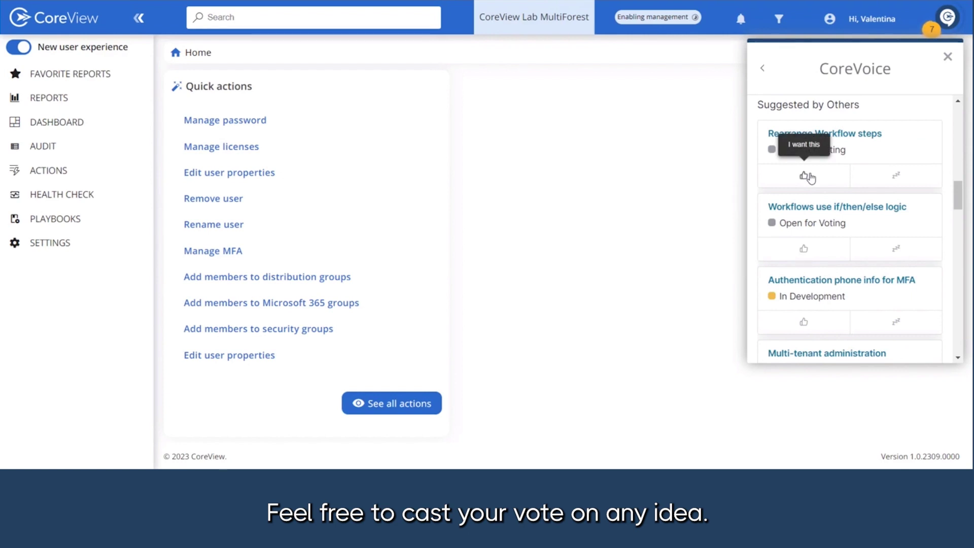
pyautogui.click(808, 177)
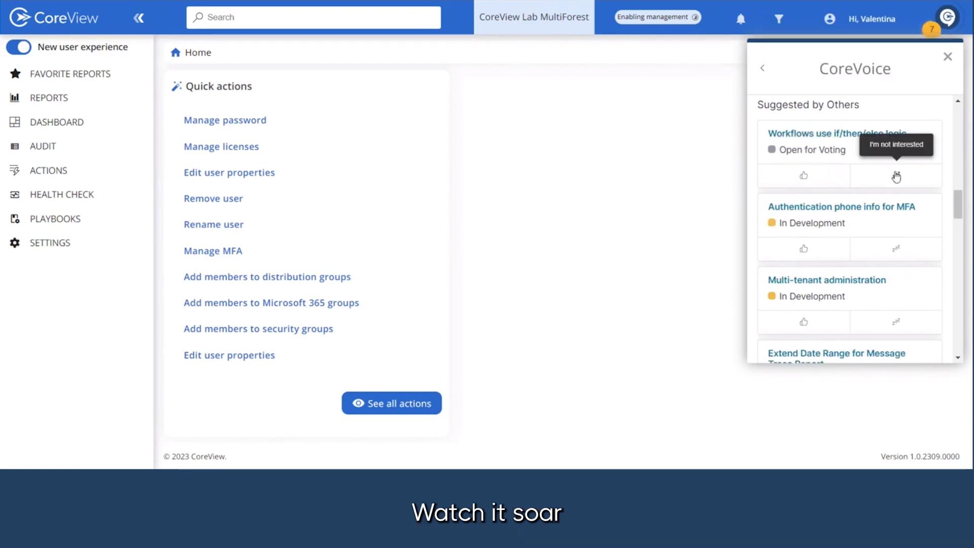
pyautogui.moveTo(895, 176)
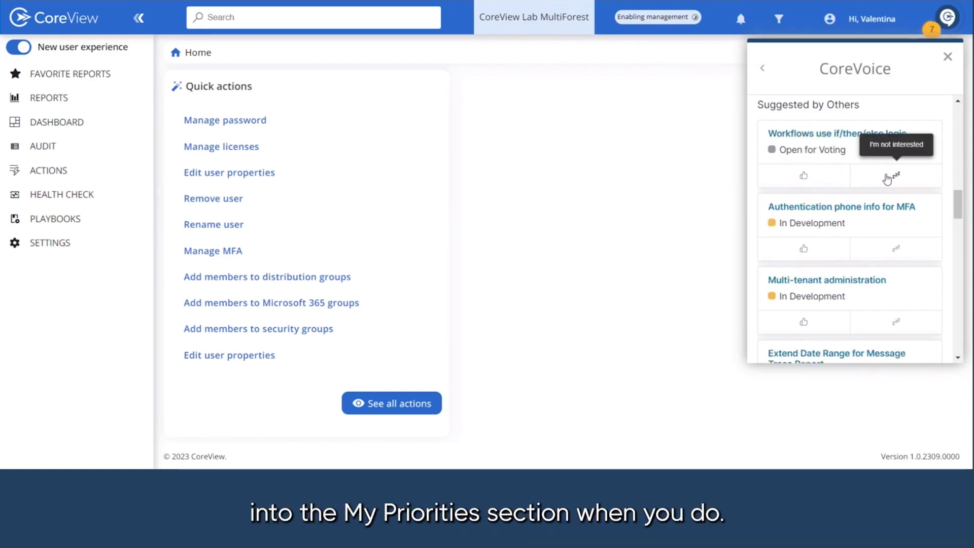
pyautogui.scroll(2, 888, 179)
pyautogui.scroll(2, 887, 179)
pyautogui.scroll(2, 887, 179)
pyautogui.scroll(2, 888, 179)
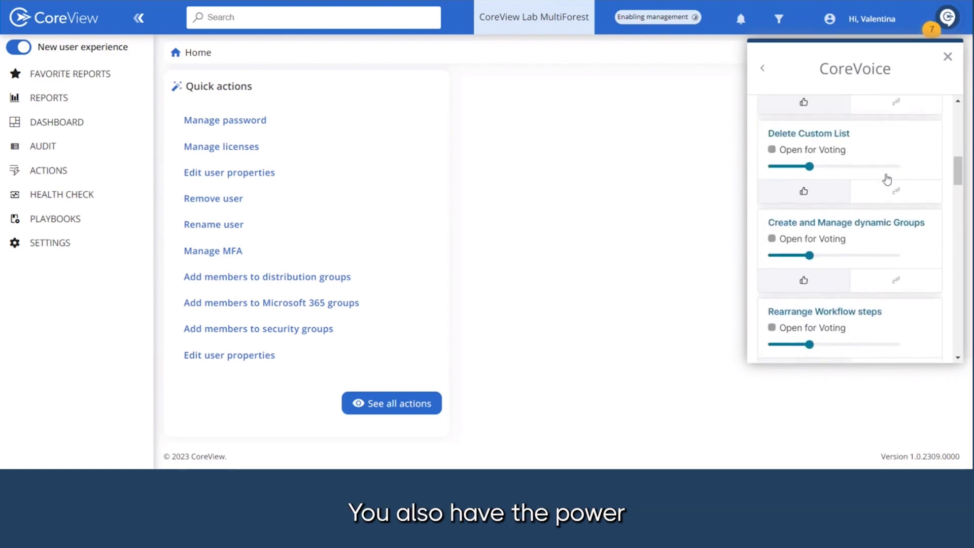
pyautogui.scroll(2, 887, 179)
pyautogui.scroll(2, 887, 179)
pyautogui.scroll(1, 887, 179)
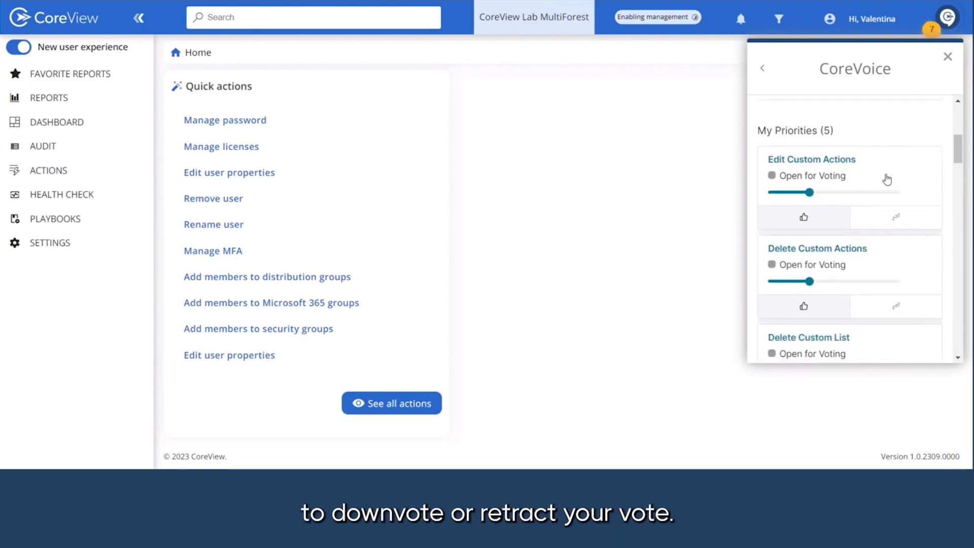
pyautogui.click(803, 217)
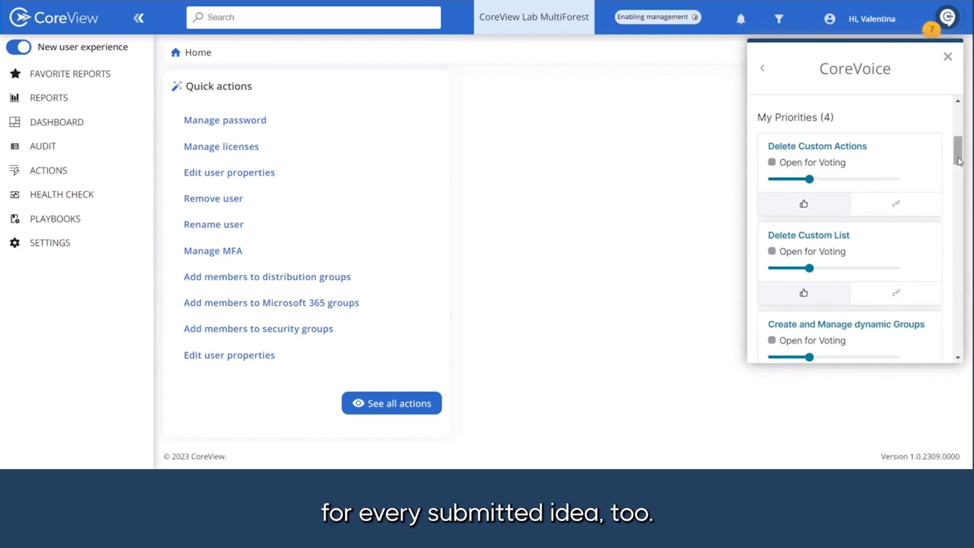
pyautogui.moveTo(957, 159); pyautogui.dragTo(958, 196)
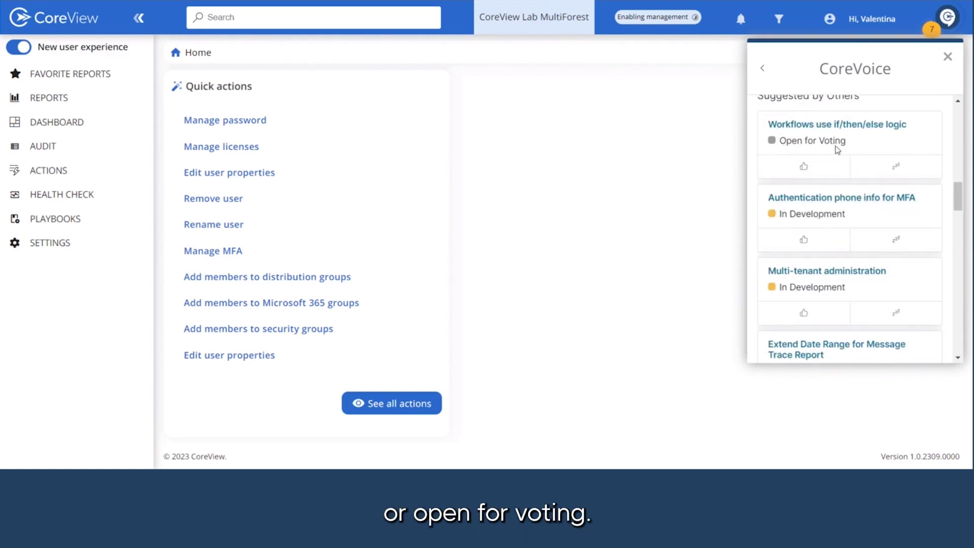
pyautogui.moveTo(959, 197); pyautogui.dragTo(960, 316)
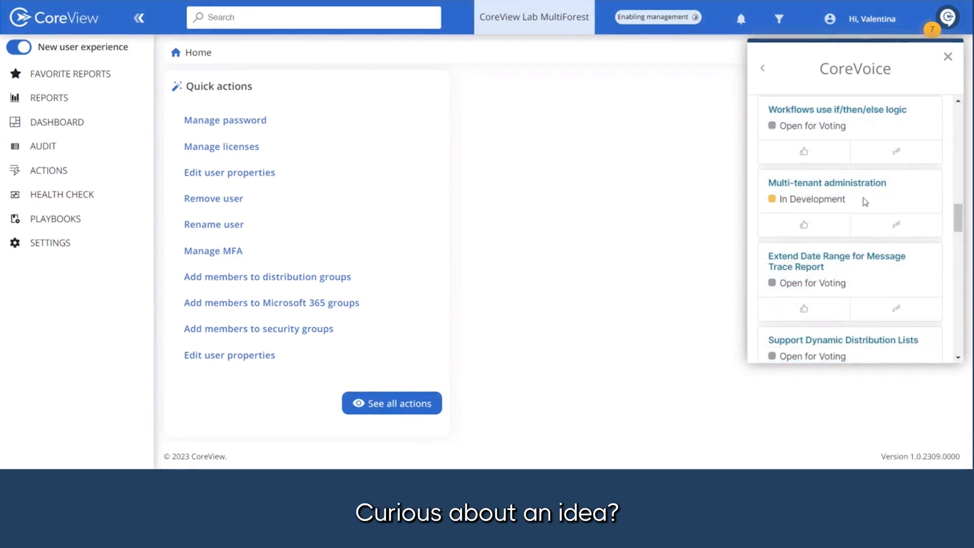
# - View Multi-tenant administration, expand and collapse its discussion, then reopen CoreVoice
pyautogui.click(828, 182)
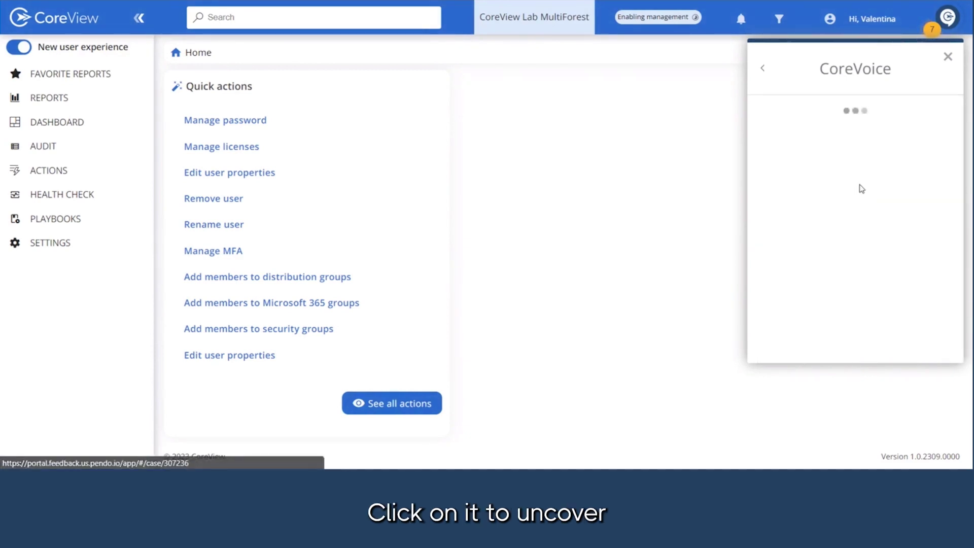
pyautogui.moveTo(959, 144); pyautogui.dragTo(965, 228)
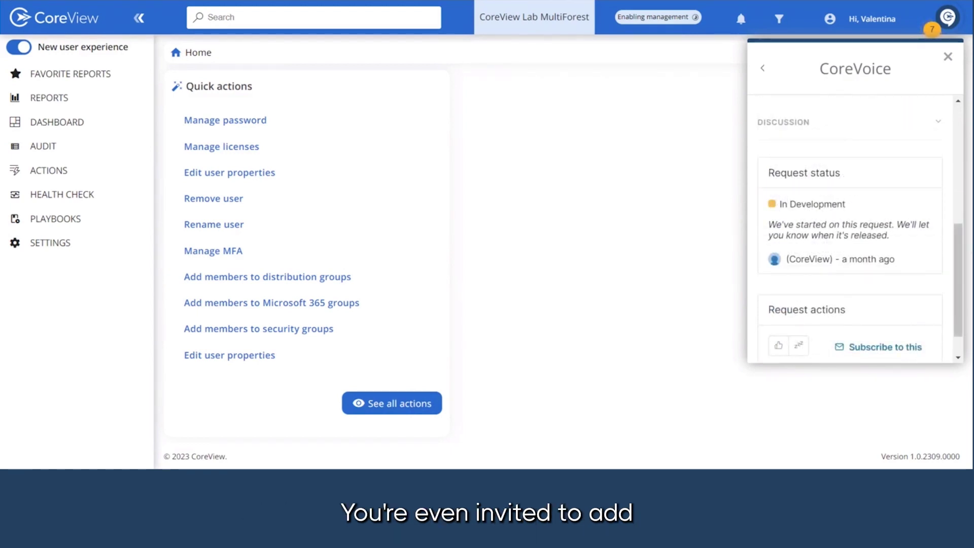
pyautogui.click(938, 121)
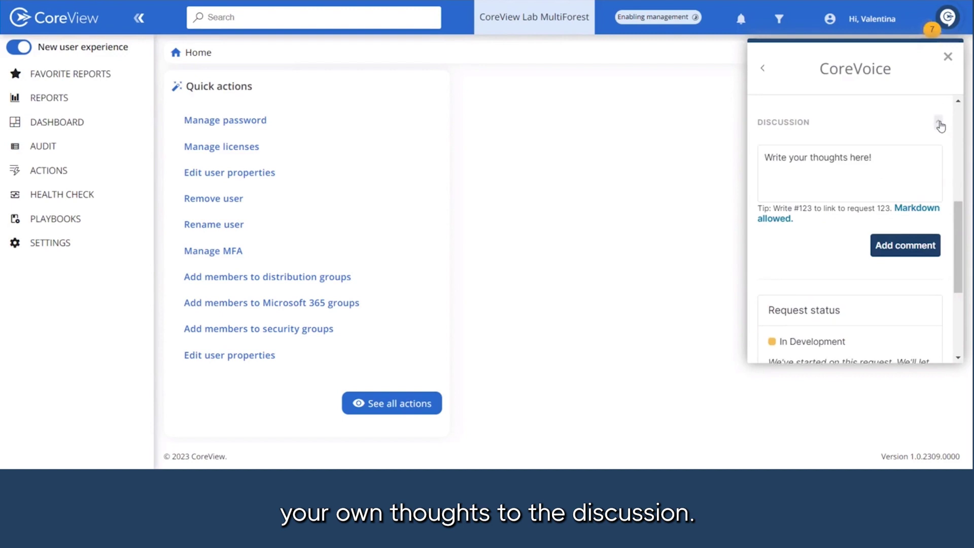
pyautogui.click(941, 125)
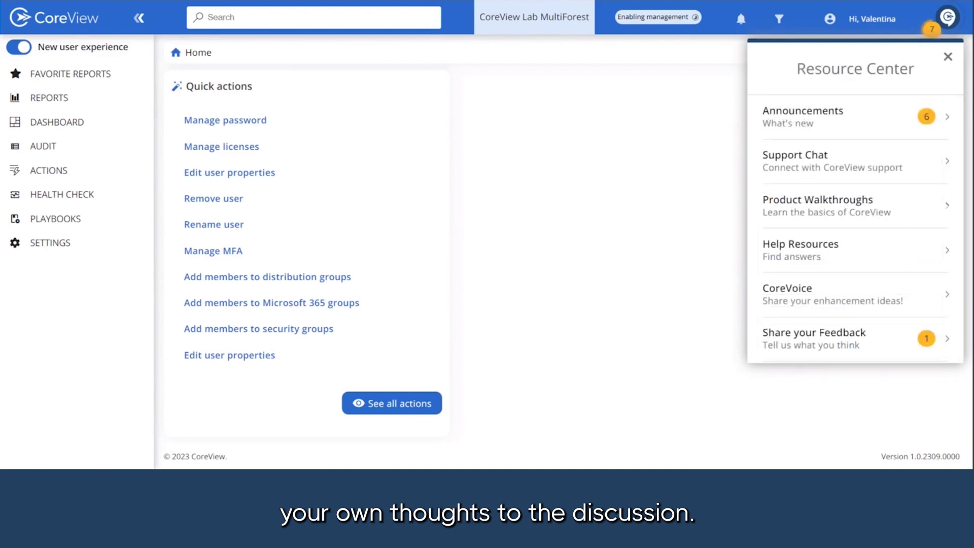
pyautogui.click(918, 296)
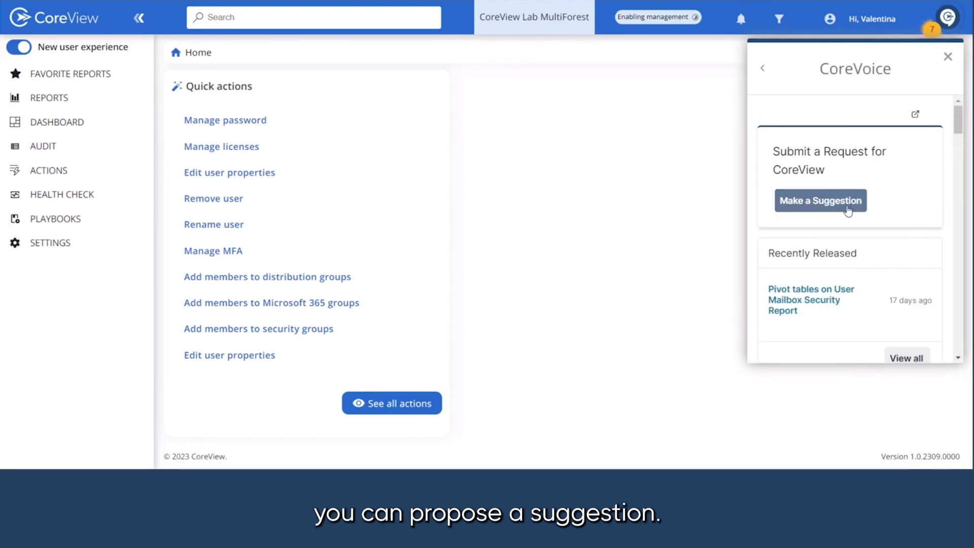
# - Start a suggestion with 'Custom' as the problem and open the suggested Delete Custom List idea
pyautogui.click(820, 201)
pyautogui.click(832, 174)
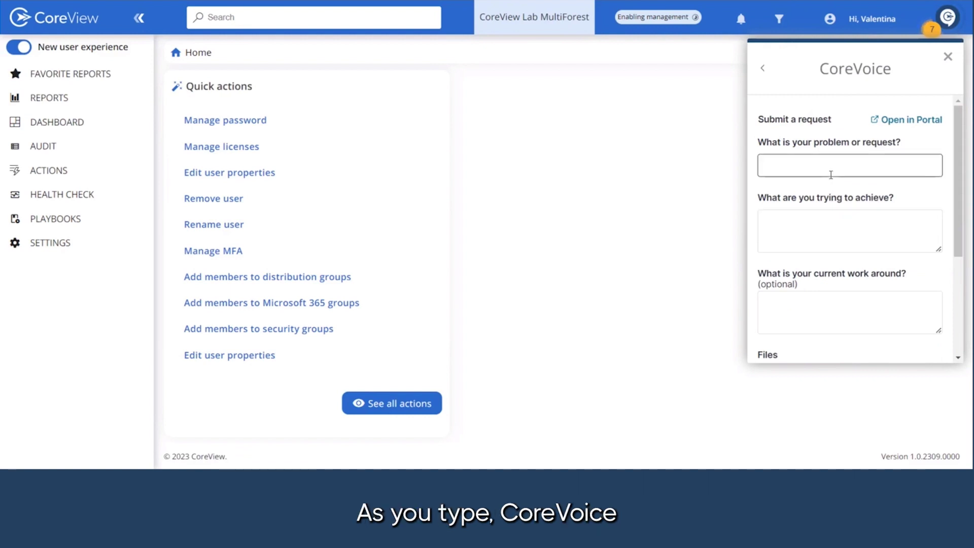
pyautogui.write('Custom')
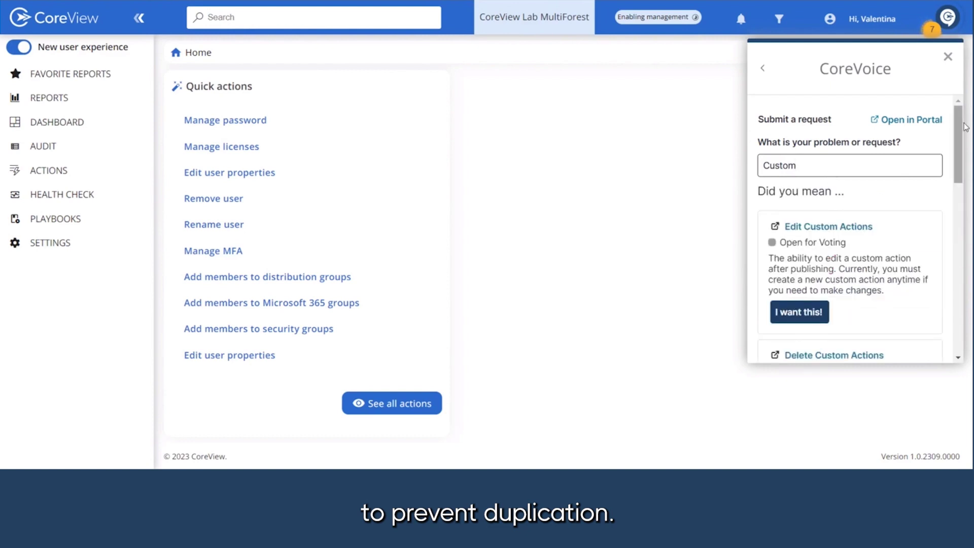
pyautogui.moveTo(960, 134); pyautogui.dragTo(962, 199)
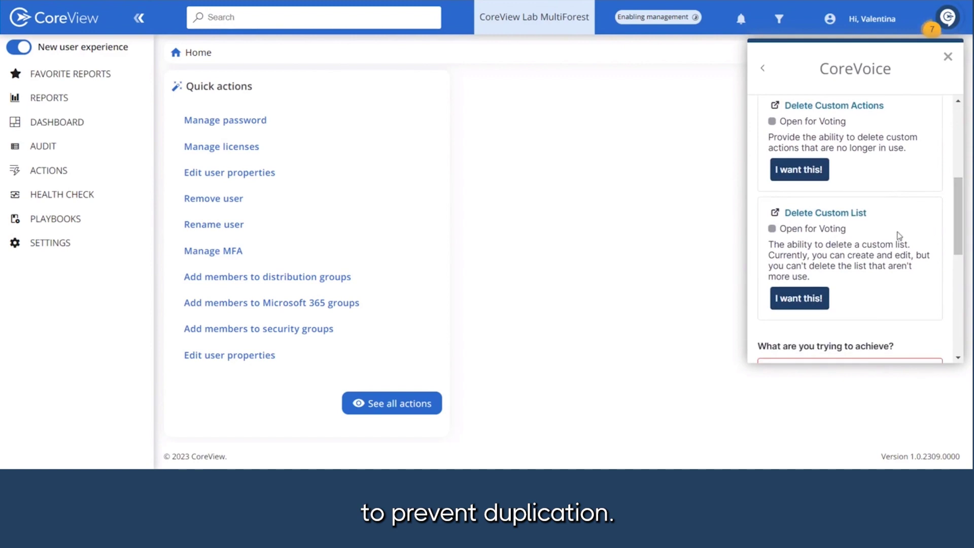
pyautogui.click(798, 308)
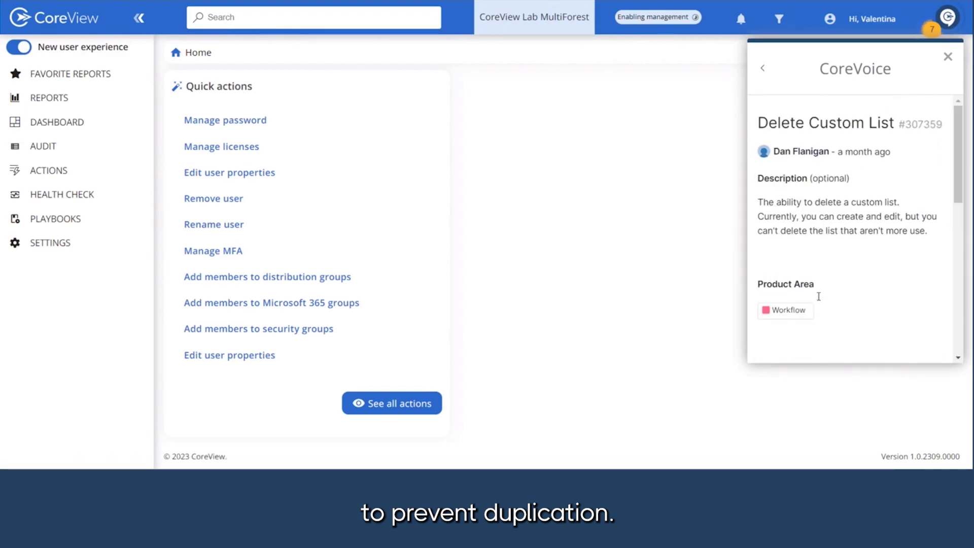
# - Submit a 'Test' feature request from CoreVoice, then expand CoreVoice to full page
pyautogui.click(764, 70)
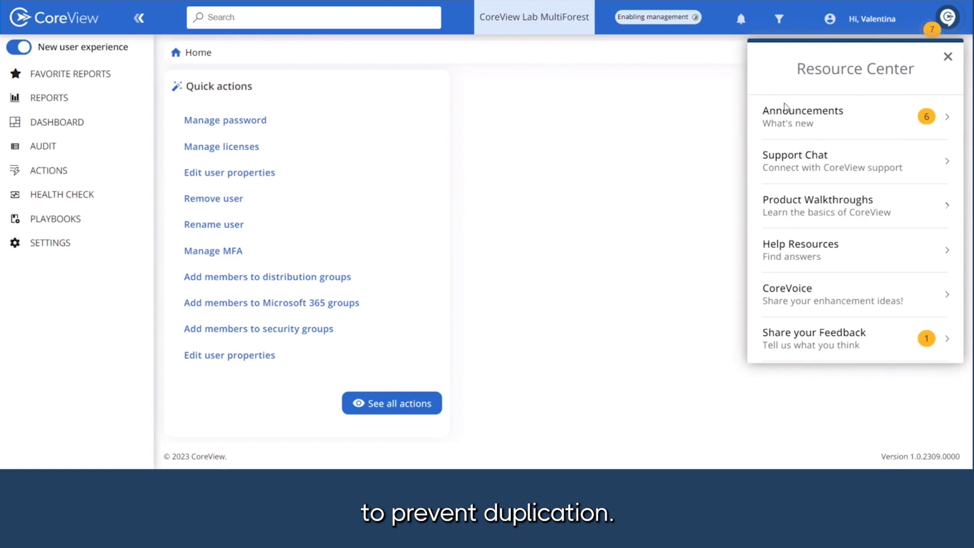
pyautogui.click(823, 293)
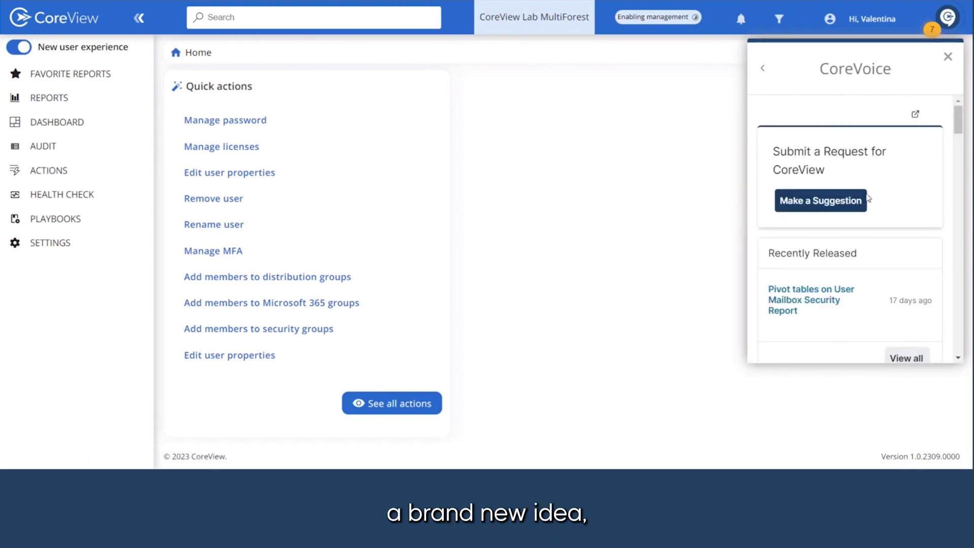
pyautogui.click(821, 200)
pyautogui.click(866, 199)
pyautogui.click(781, 167)
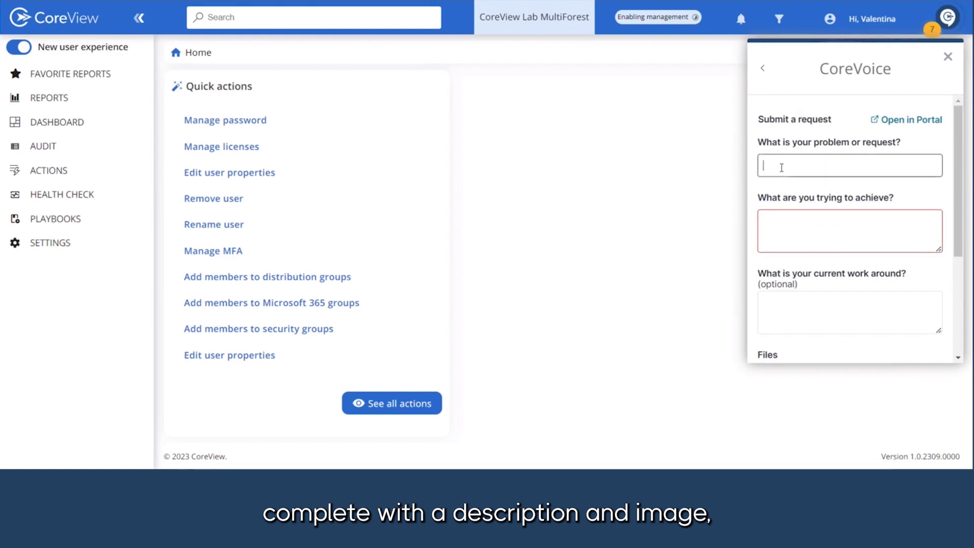
pyautogui.write('Test')
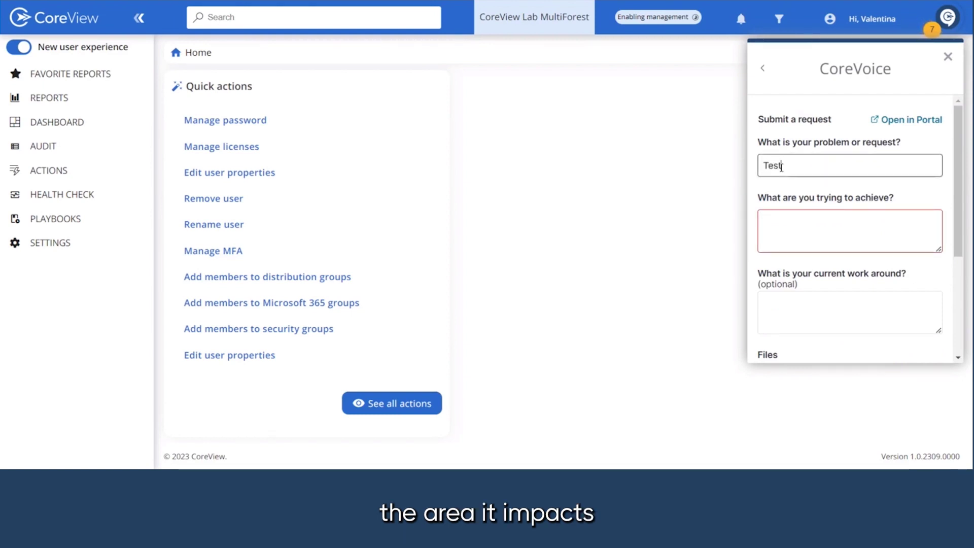
pyautogui.scroll(-3, 783, 226)
pyautogui.scroll(-2, 806, 252)
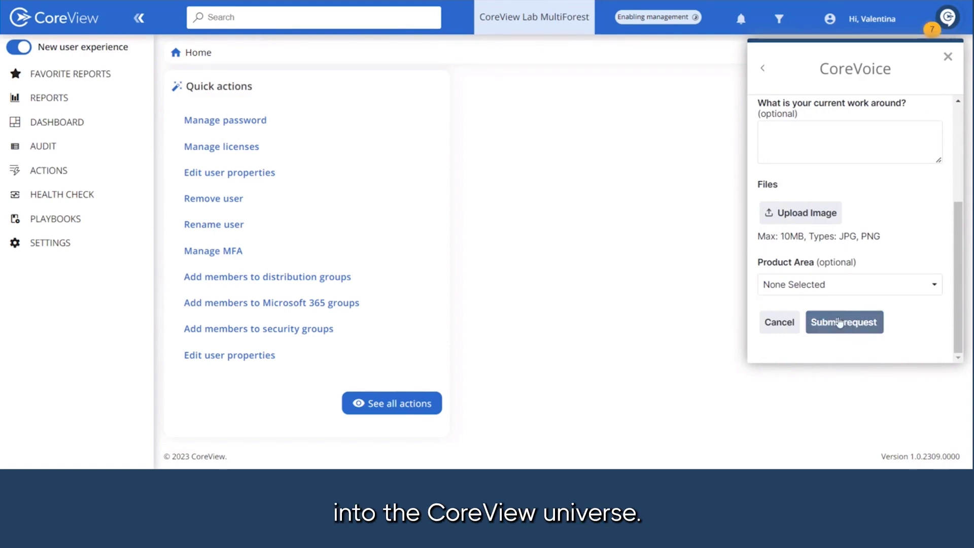
pyautogui.click(843, 326)
pyautogui.click(913, 117)
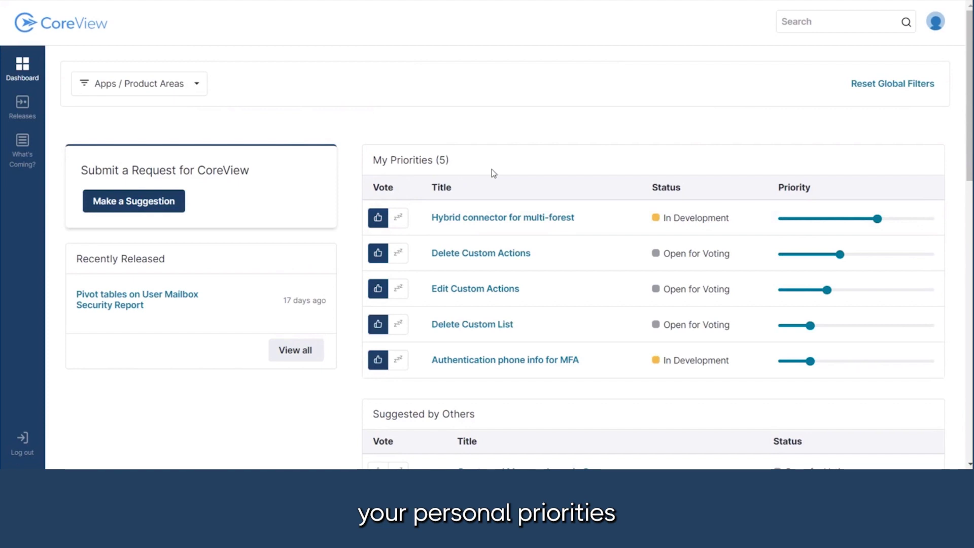
pyautogui.scroll(-4, 492, 169)
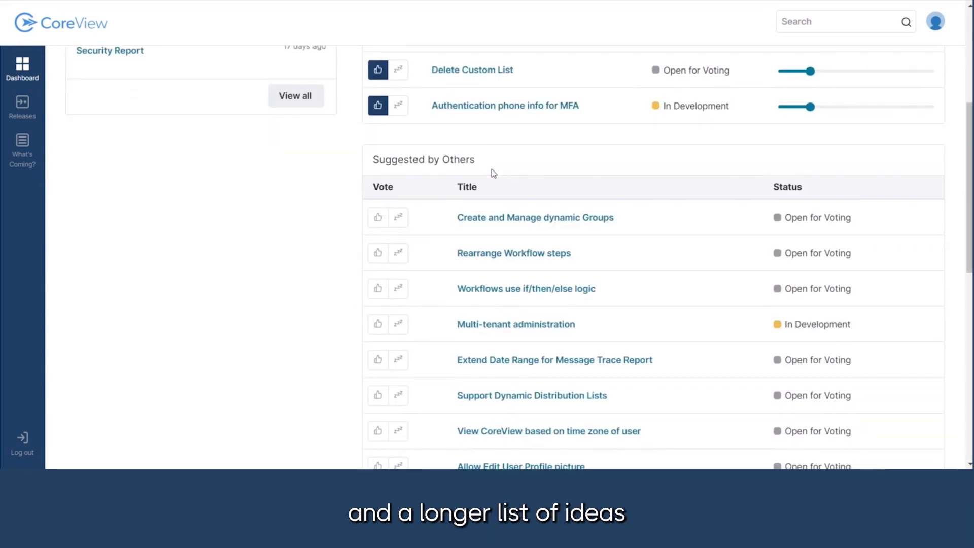
pyautogui.scroll(4, 492, 169)
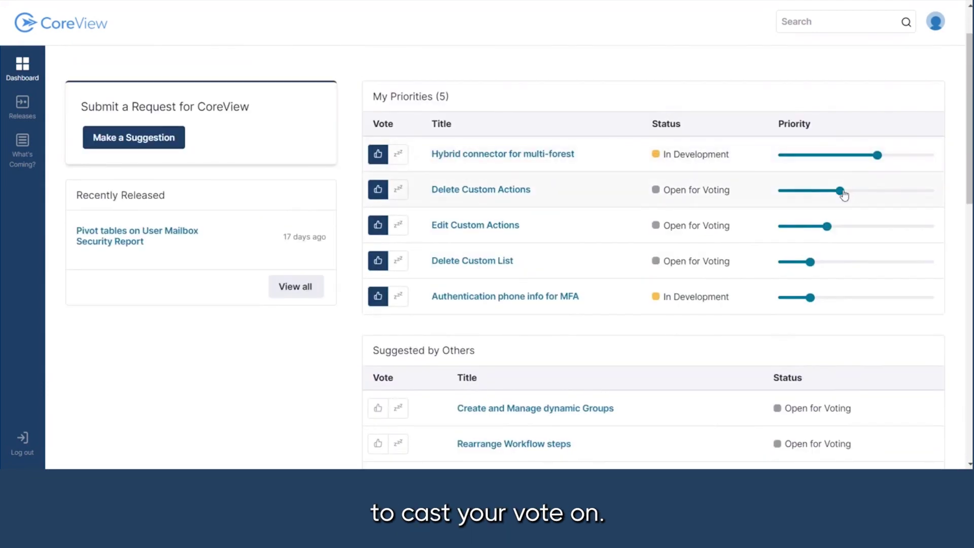
# - Slide Delete Custom Actions and Delete Custom List priorities higher, then view all releases
pyautogui.moveTo(840, 191); pyautogui.dragTo(878, 191)
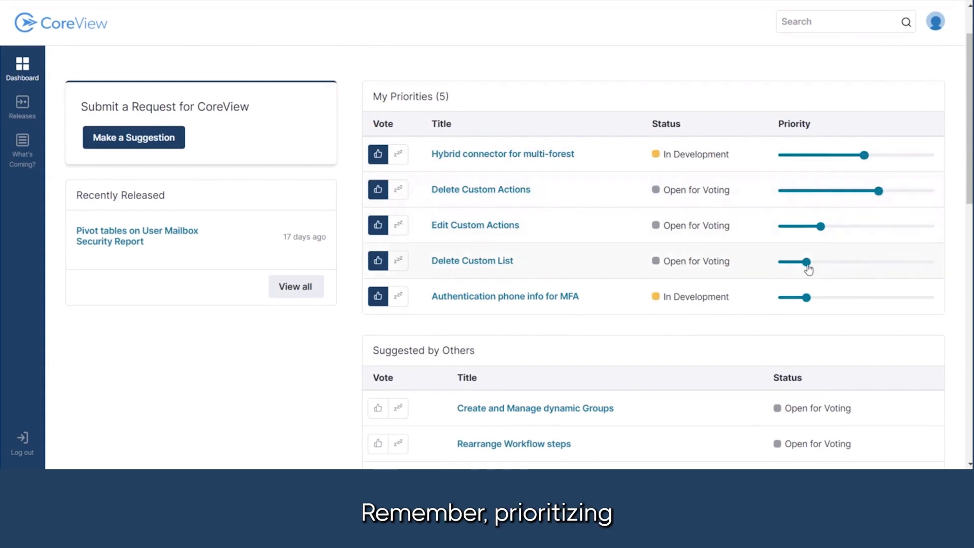
pyautogui.moveTo(807, 262); pyautogui.dragTo(888, 263)
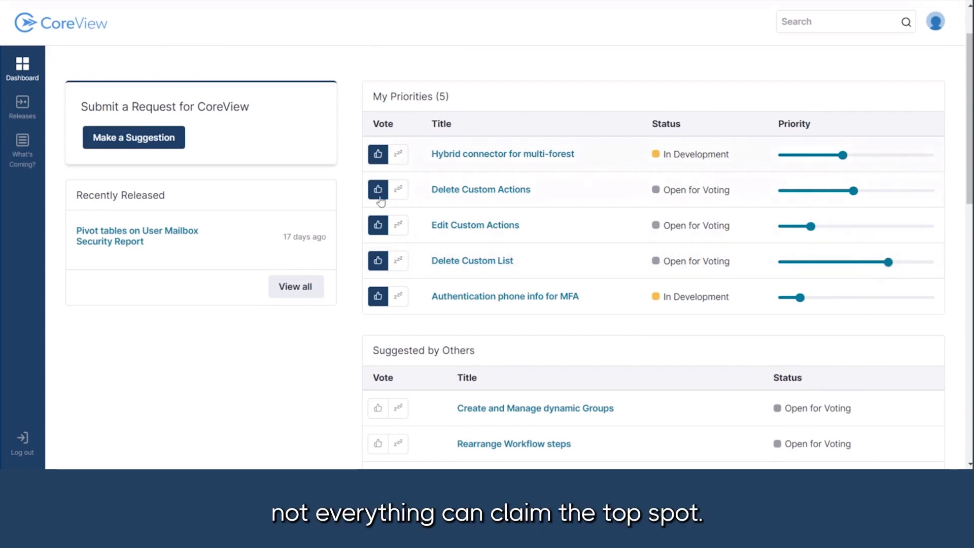
pyautogui.click(296, 286)
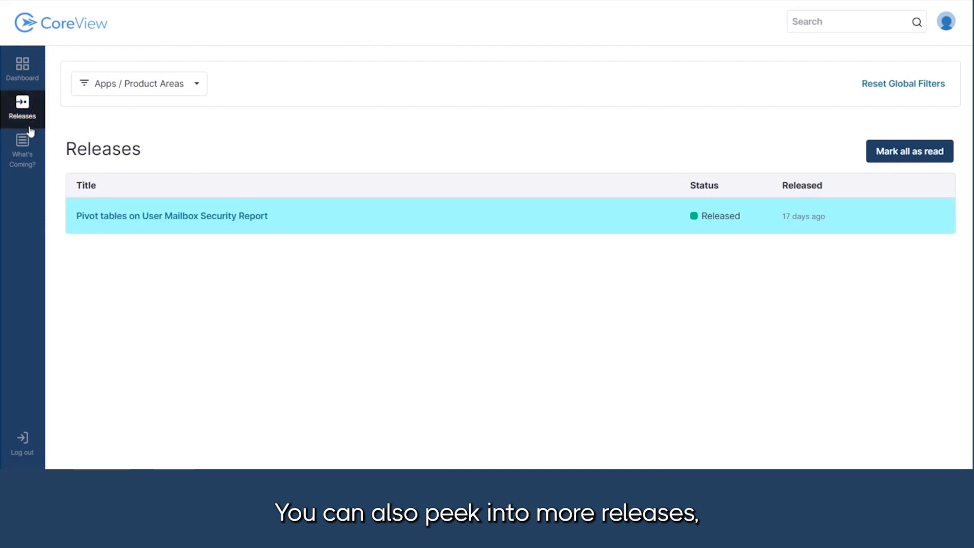
# - Under What's Coming, vote for Multi-tenant administration and open Hybrid connector for multi-forest
pyautogui.click(22, 150)
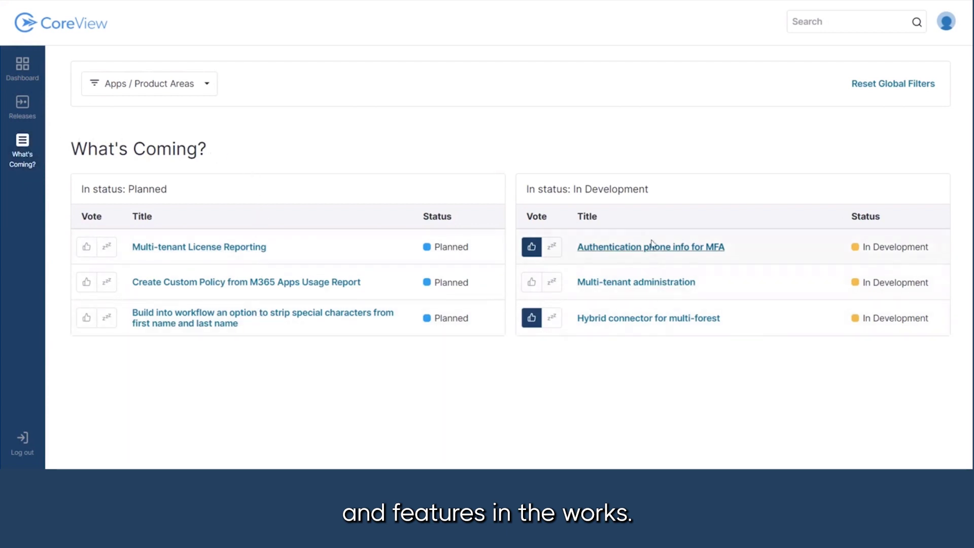
pyautogui.click(531, 282)
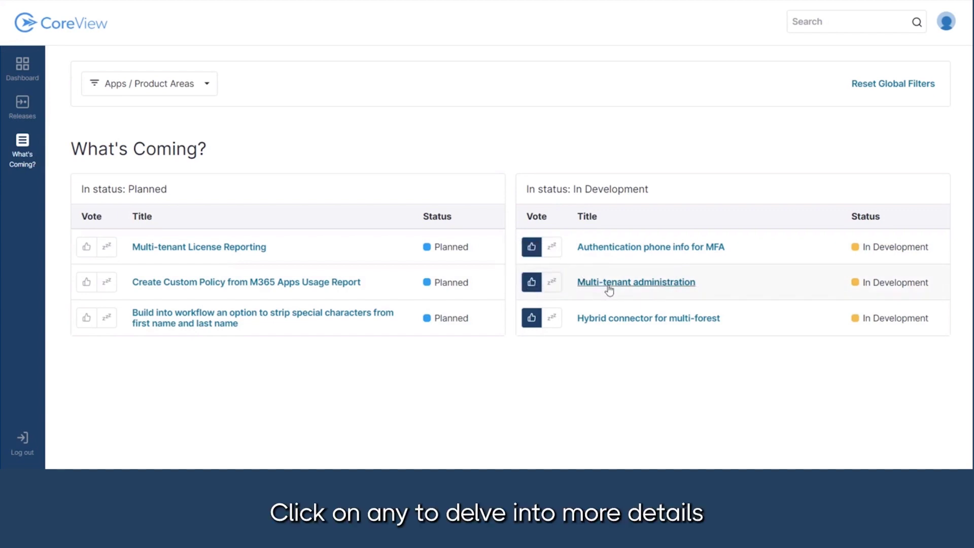
pyautogui.click(627, 318)
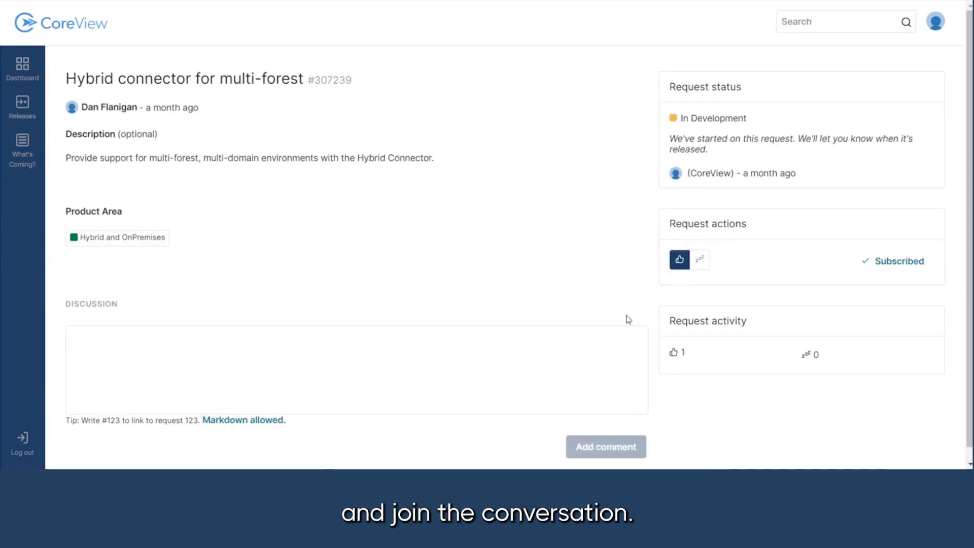
pyautogui.scroll(-1, 628, 318)
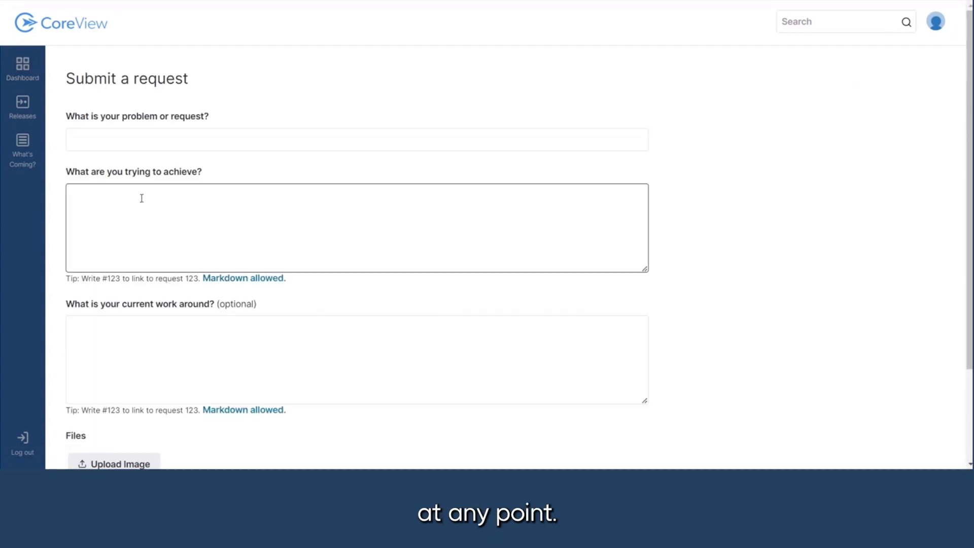
pyautogui.scroll(-2, 308, 82)
pyautogui.scroll(-2, 309, 81)
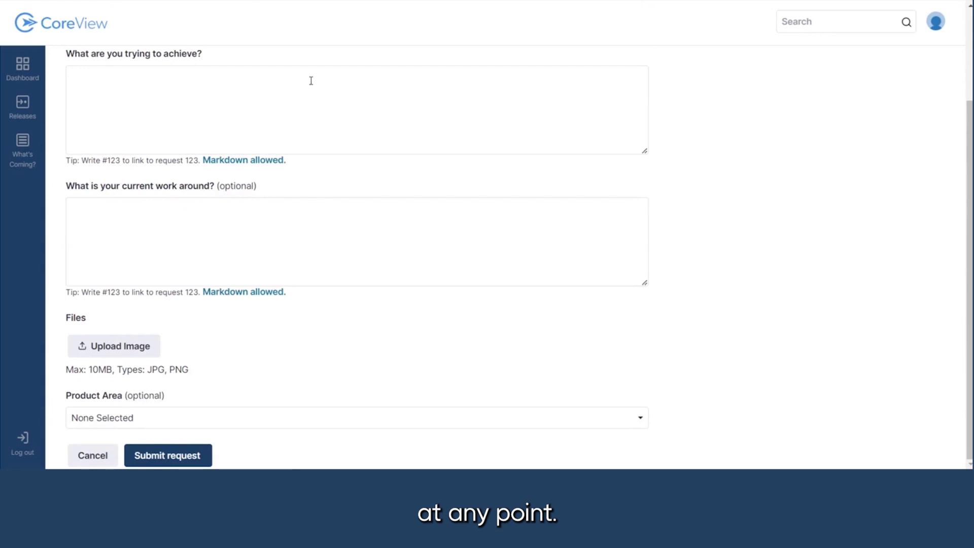
pyautogui.scroll(4, 311, 81)
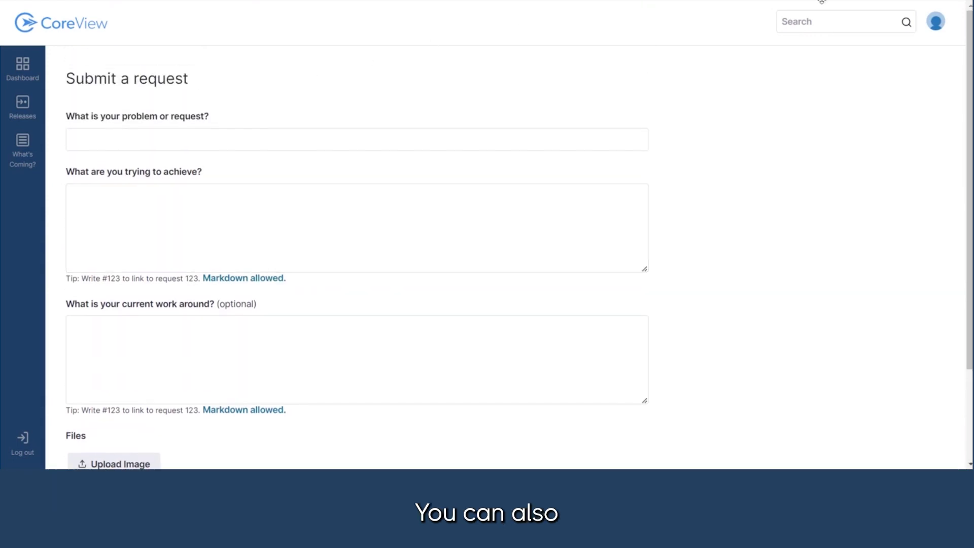
# - Review the blank Submit a request form, then start a feature request search
pyautogui.click(823, 20)
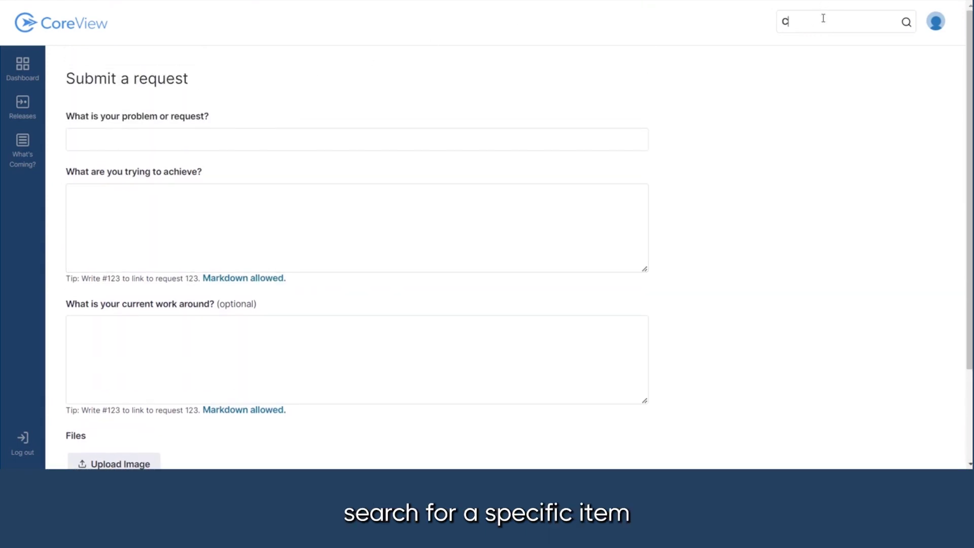
pyautogui.write('Custom')
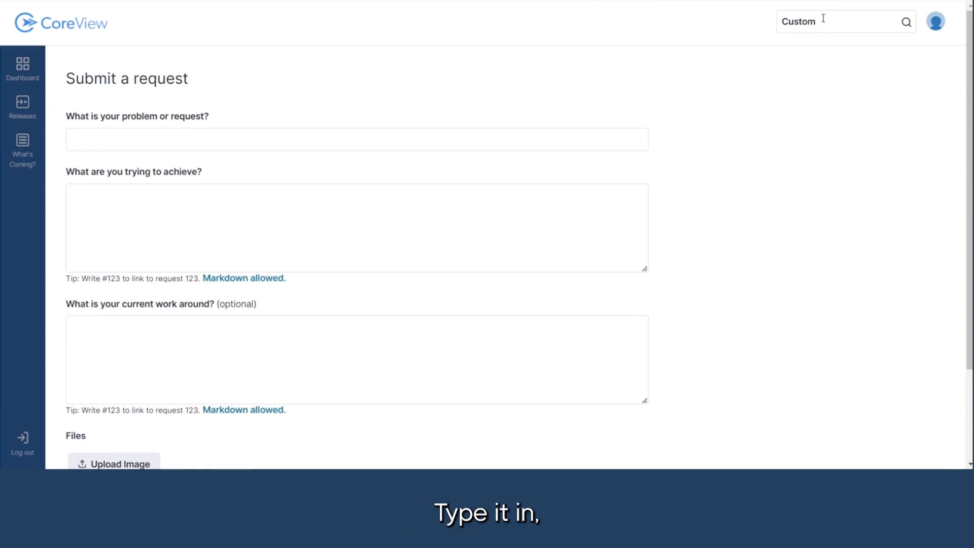
# - Search requests for 'Custom' (16 results) and vote for Delete Custom Actions
pyautogui.press('Return')
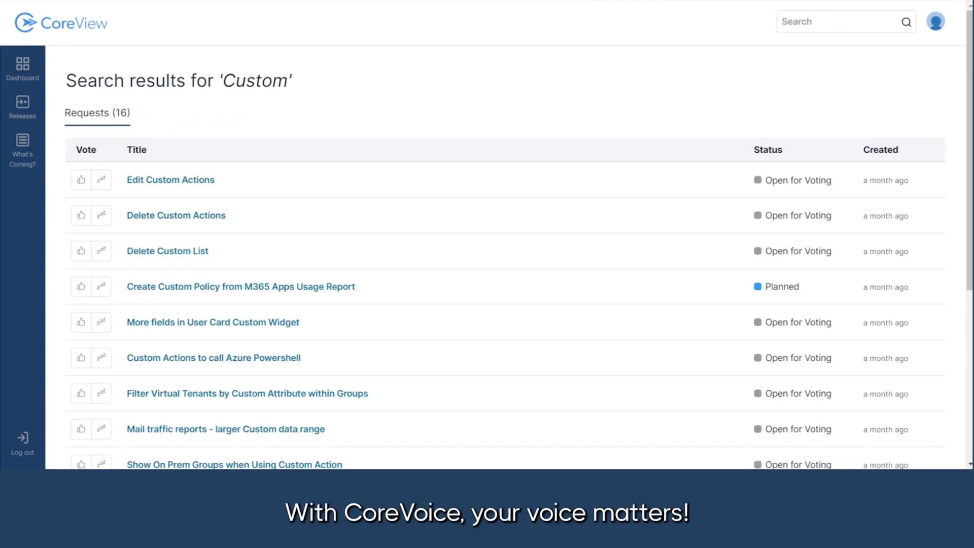
pyautogui.scroll(-3, 487, 305)
pyautogui.scroll(-2, 487, 266)
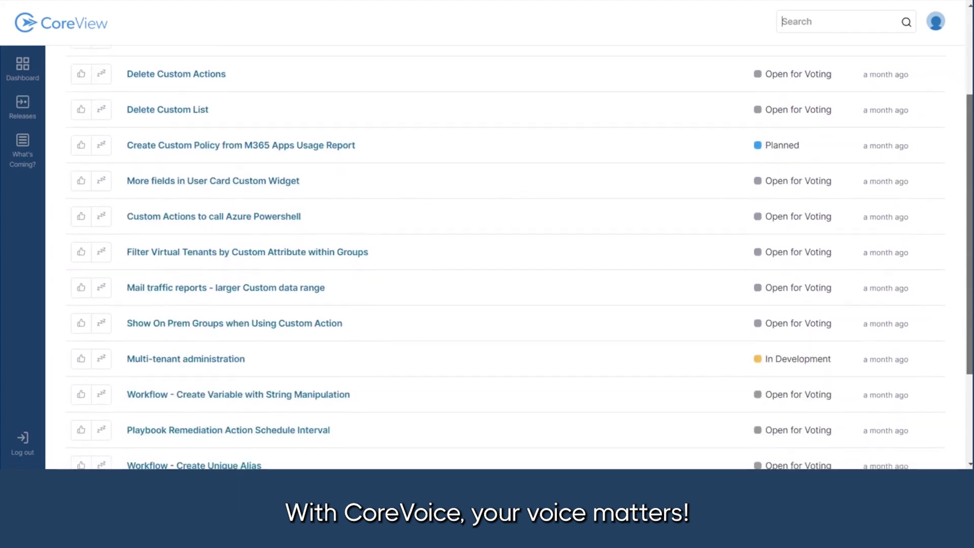
pyautogui.scroll(5, 487, 267)
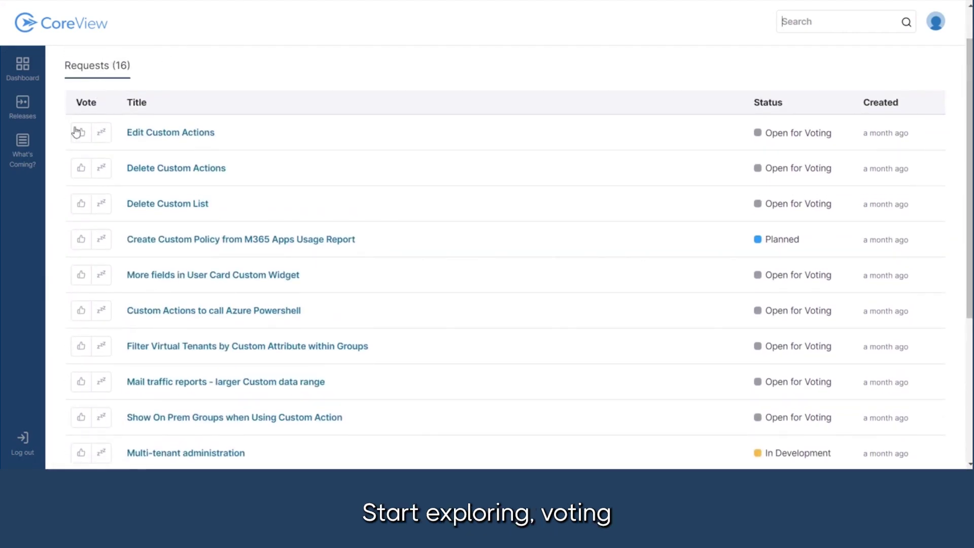
pyautogui.click(81, 168)
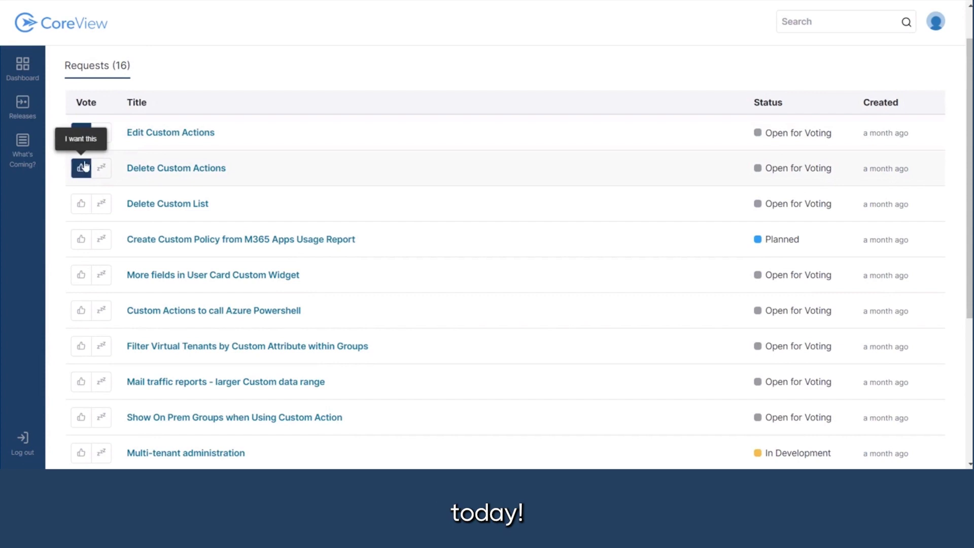